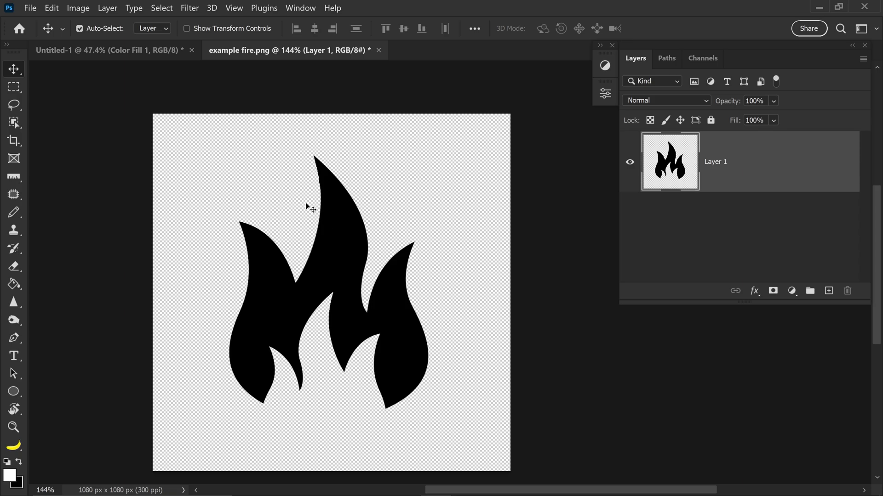
Step: Drag the black flame from example fire.png onto the cyan Untitled-1 canvas as a new layer
drag(339, 228, 131, 52)
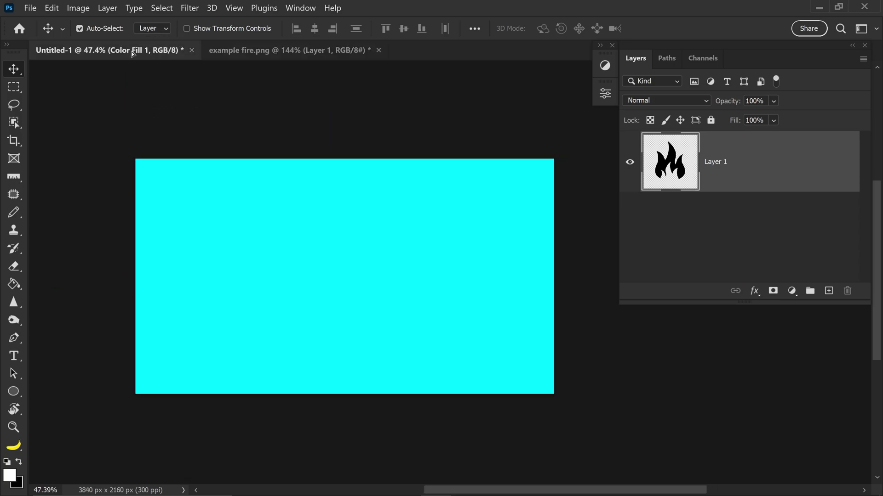
drag(297, 211, 339, 274)
Step: Free-transform the pasted flame up to about 916% and apply the scaling
key(ctrl+t)
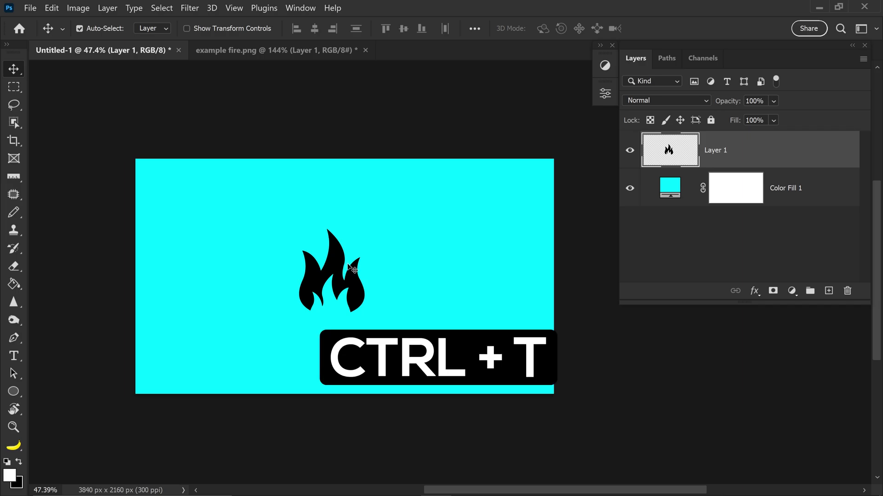
drag(363, 231, 540, 162)
drag(328, 272, 360, 282)
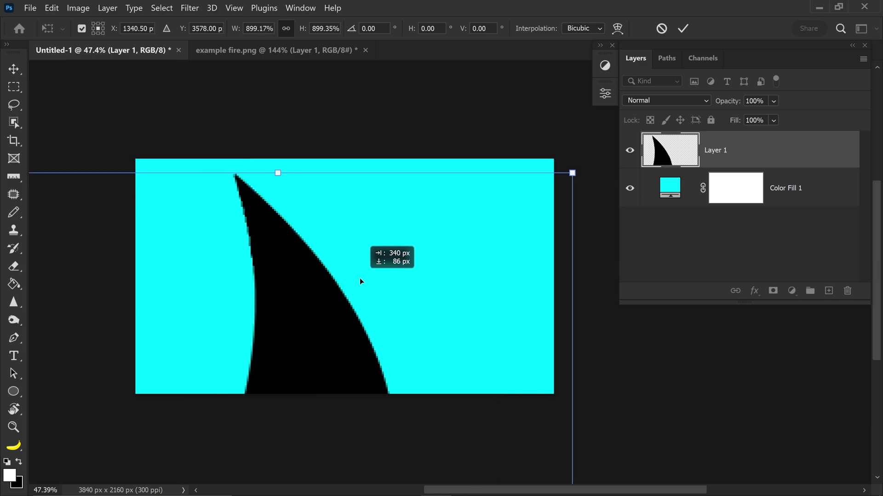
drag(303, 189, 289, 174)
key(ctrl+z)
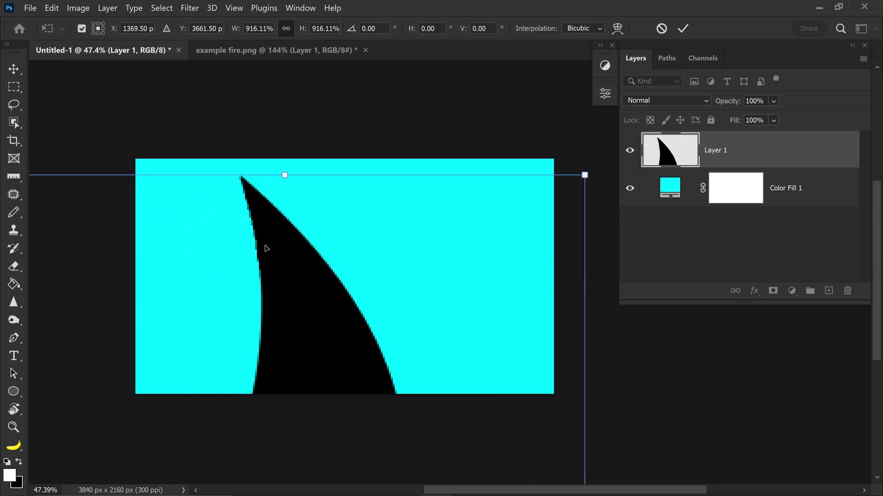
key(Return)
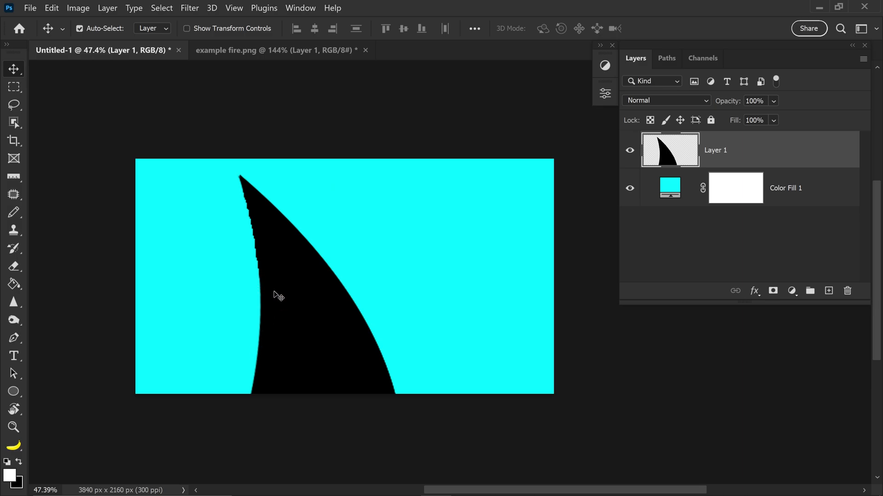
Step: Zoom and pan to inspect the jagged edges, then return to example fire.png
scroll(244, 250, up, 5)
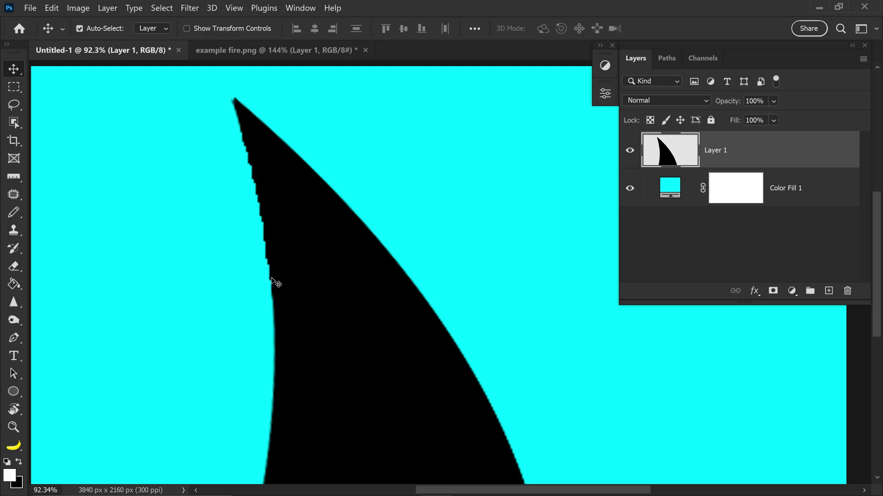
scroll(391, 272, down, 3)
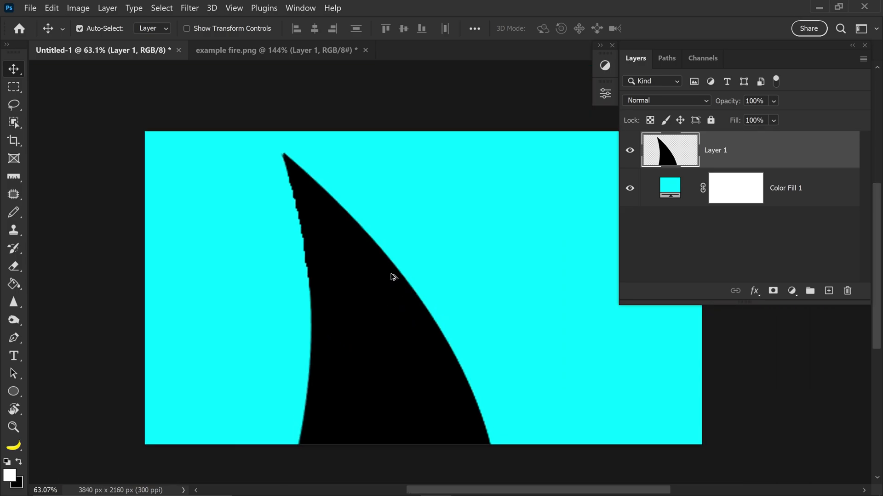
drag(439, 292, 385, 295)
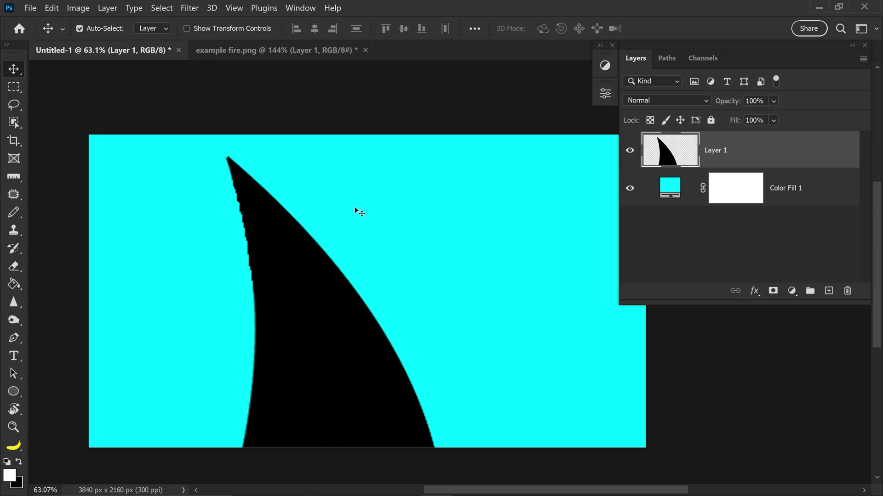
click(281, 45)
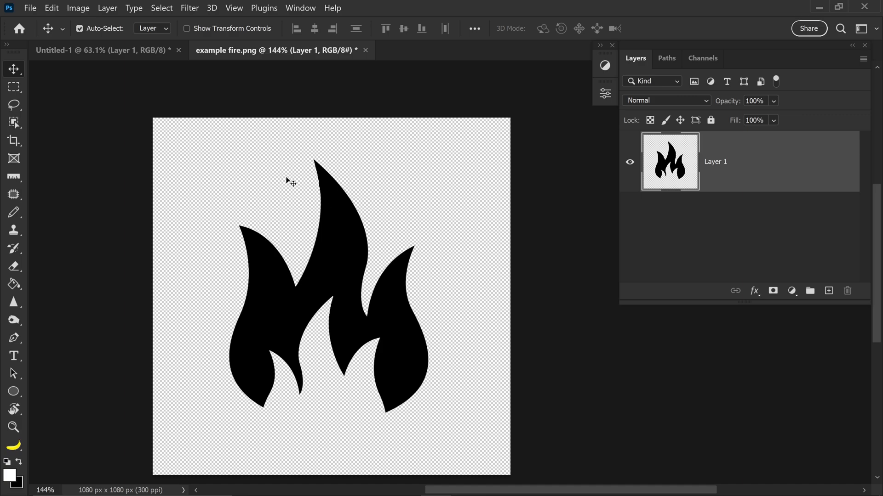
Step: Load the flame outline in example fire.png as a selection using Select > Subject
click(162, 8)
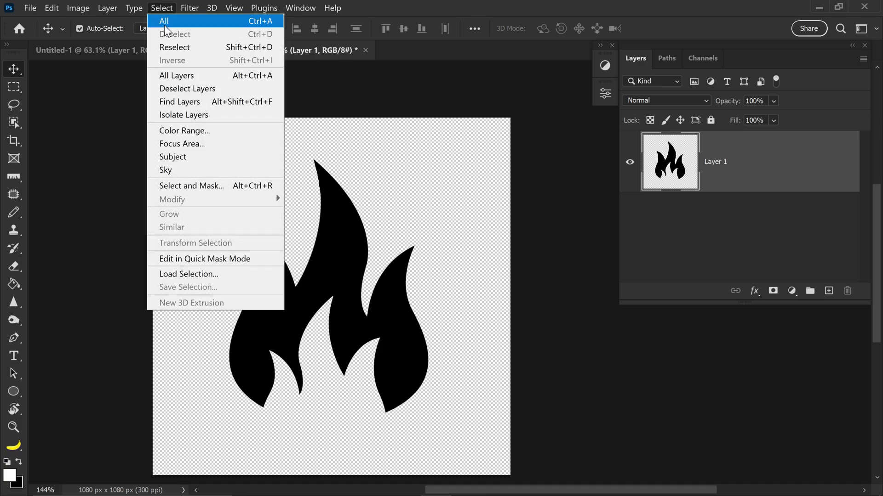
click(188, 157)
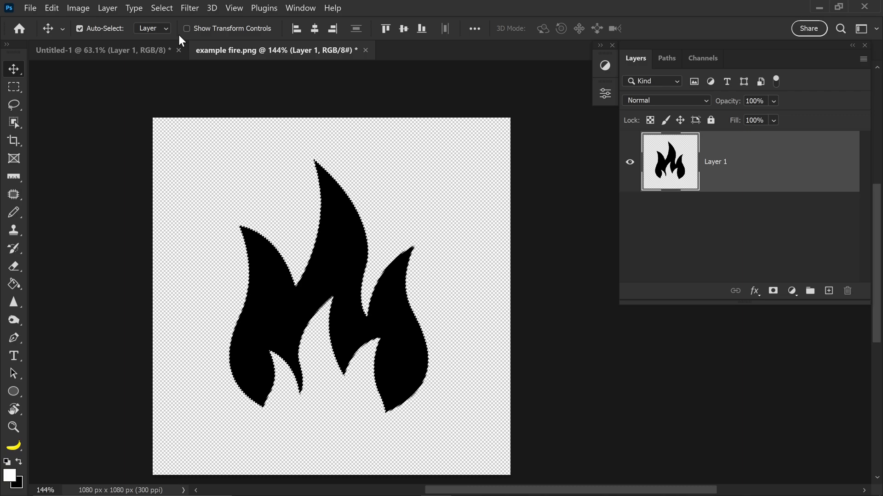
Step: Contract the flame selection by 2 pixels with Select > Modify > Contract
click(159, 8)
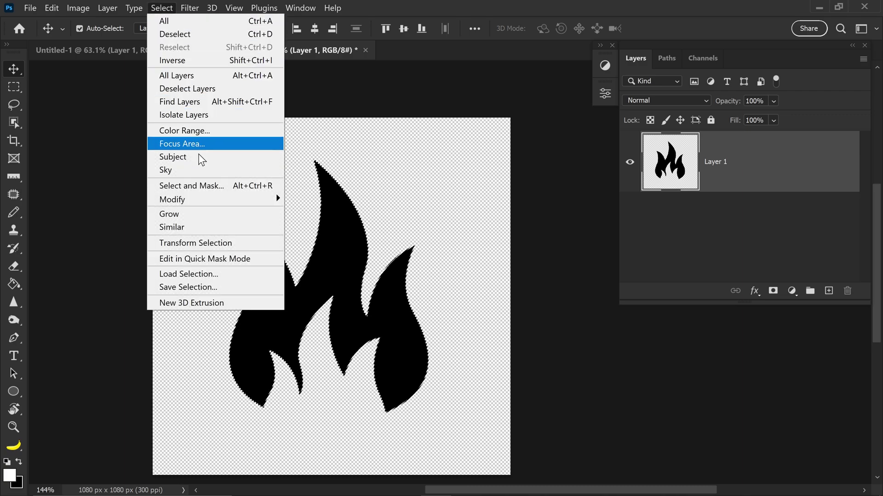
mouse_move(202, 200)
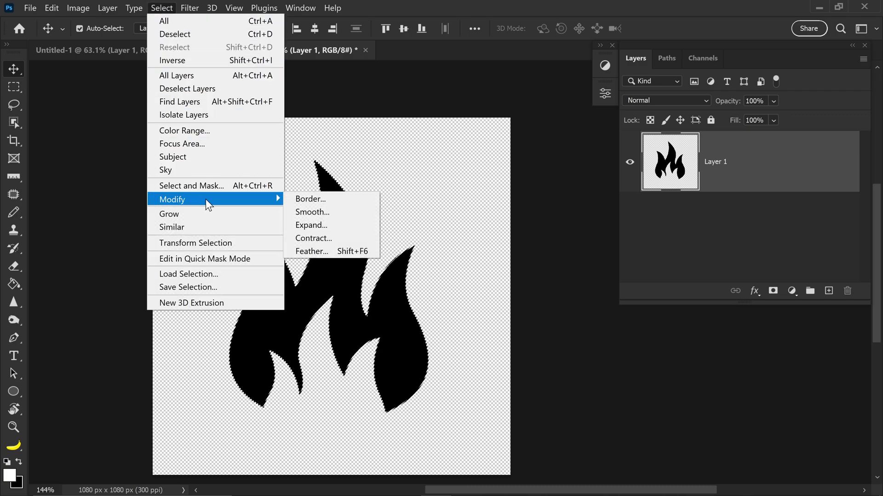
click(319, 237)
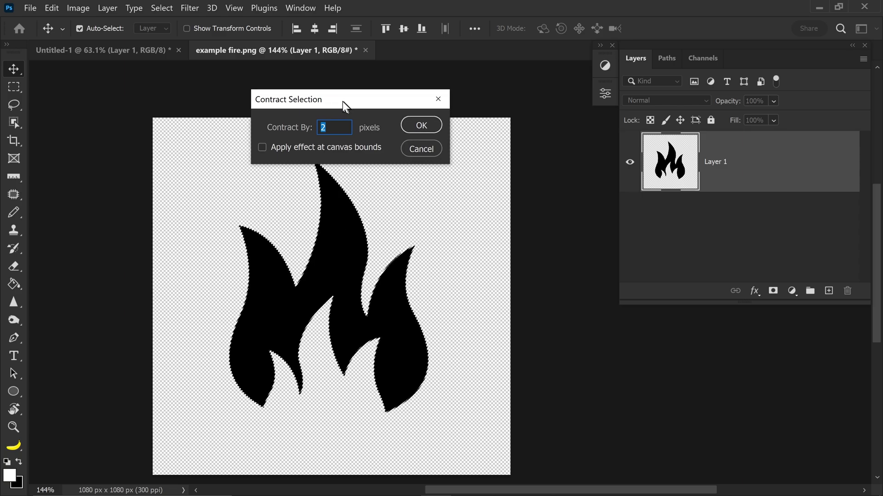
drag(343, 101, 192, 138)
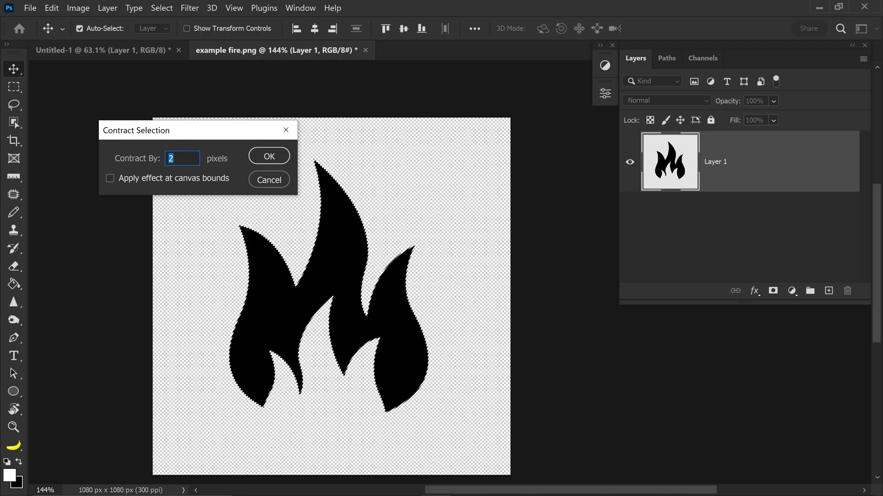
drag(185, 134, 179, 136)
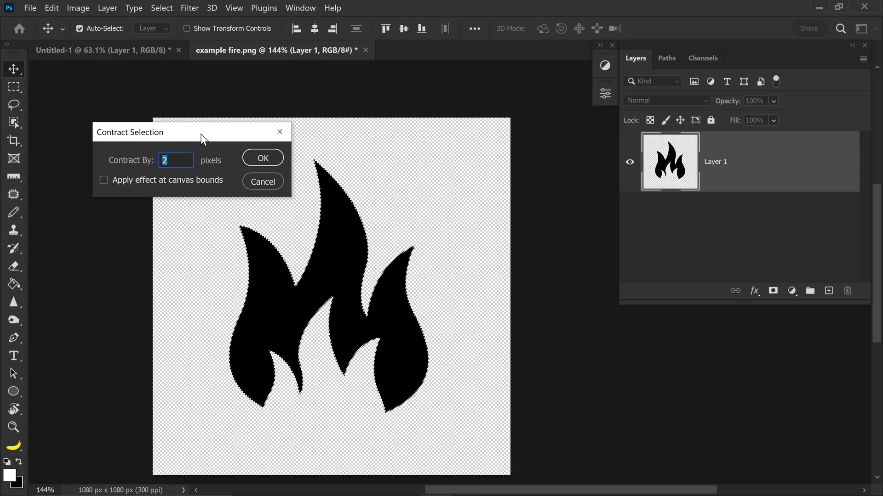
click(257, 157)
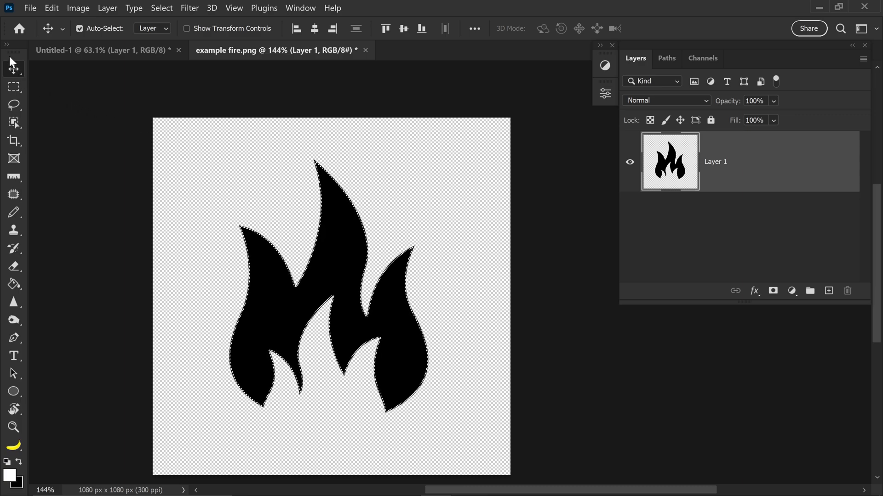
Step: Convert the contracted flame selection into a work path with 7.0-pixel tolerance
click(13, 85)
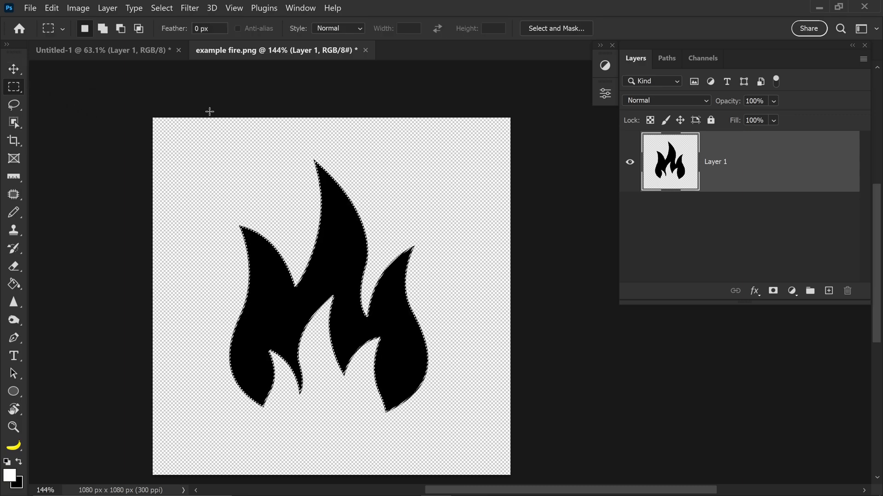
right_click(324, 193)
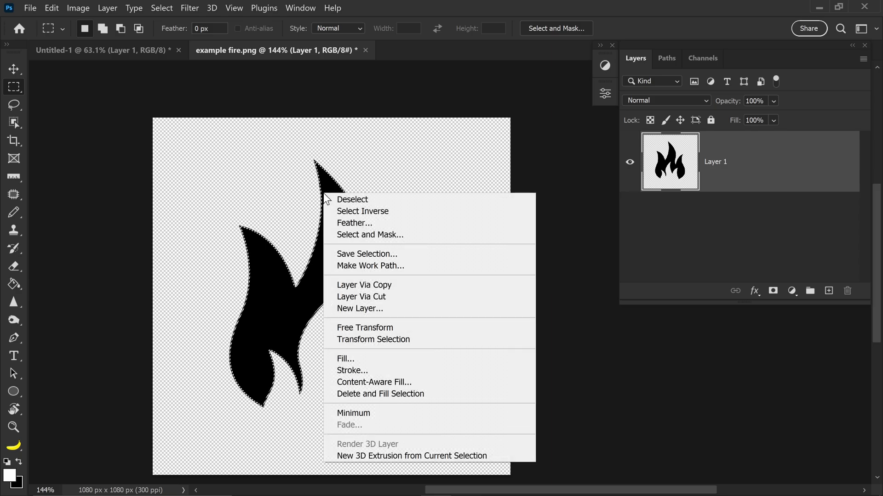
click(379, 265)
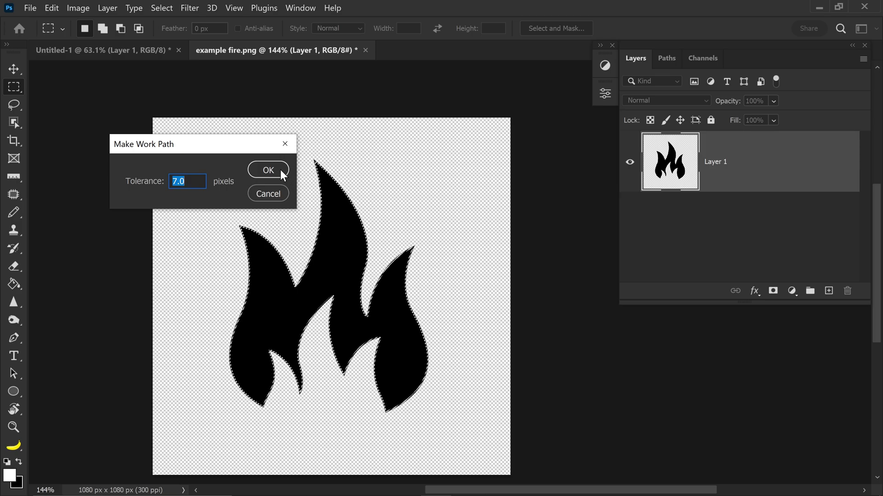
click(280, 170)
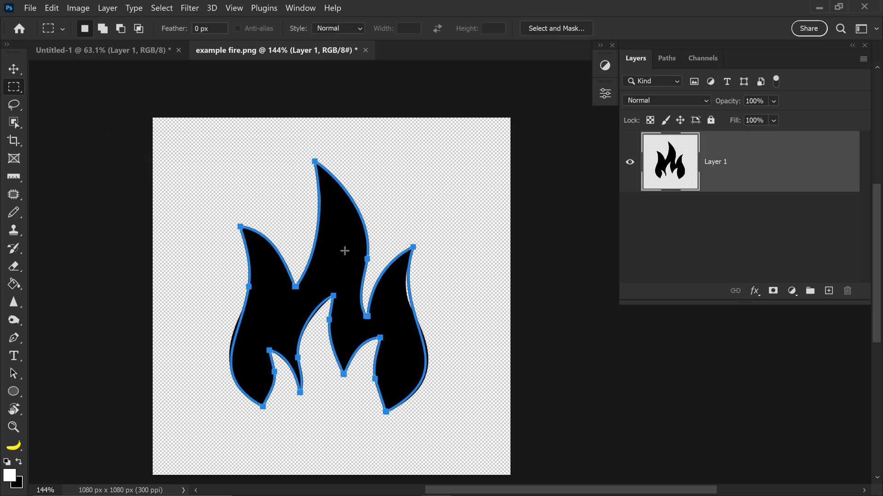
Step: Add an anchor on the right flame's inner edge and bend its top curve to match
scroll(351, 280, up, 2)
scroll(346, 288, up, 1)
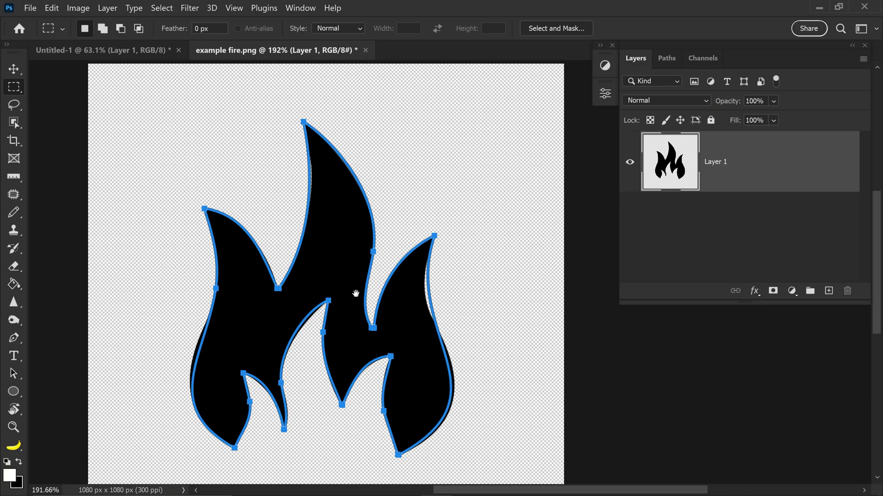
drag(355, 294, 354, 272)
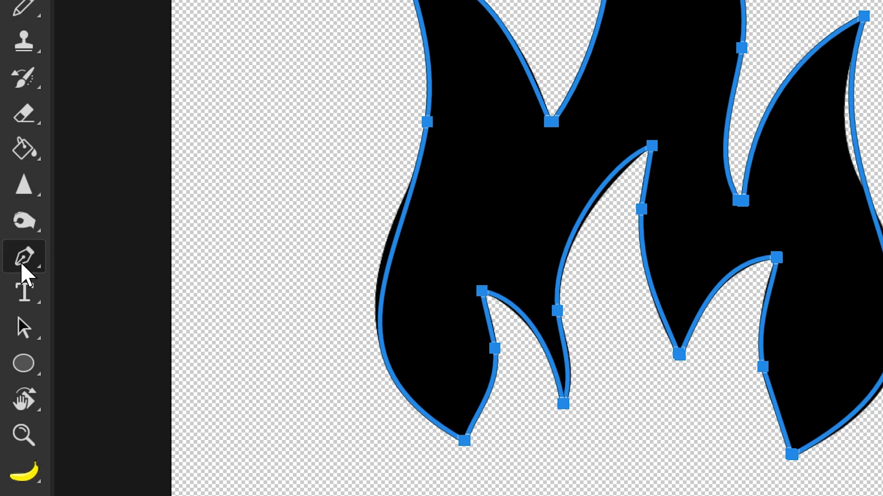
click(23, 263)
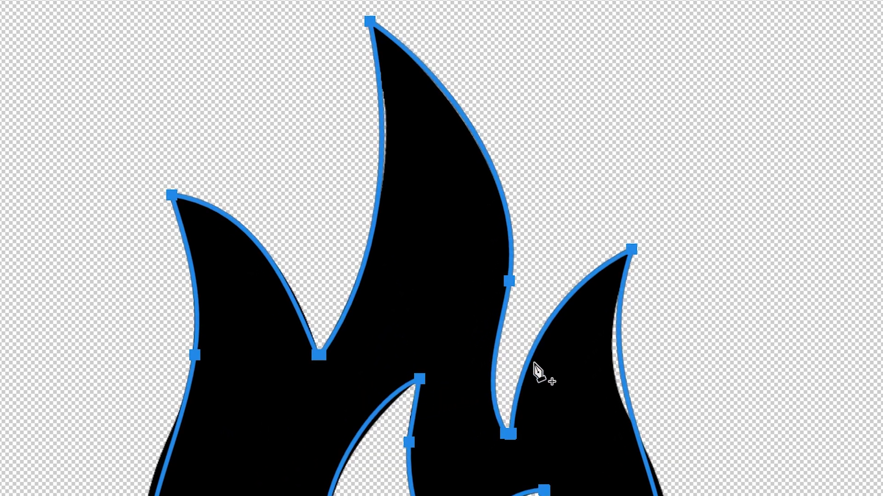
click(619, 309)
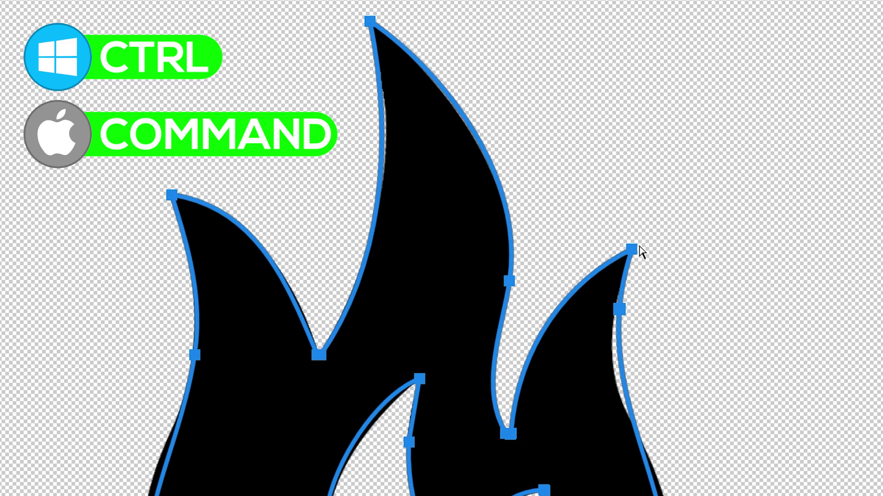
ctrl+click(631, 250)
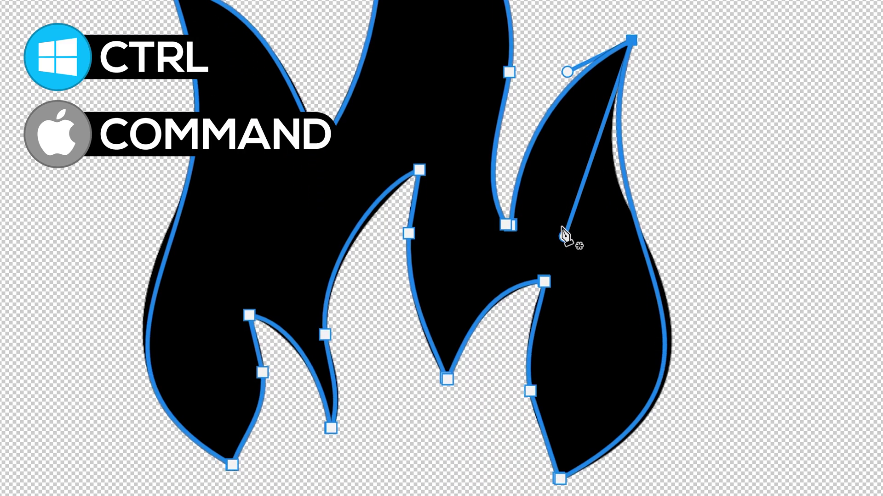
drag(563, 236, 544, 264)
Step: Reshape the right flame's bottom and outer curves with a new anchor and adjusted handles
ctrl+click(560, 478)
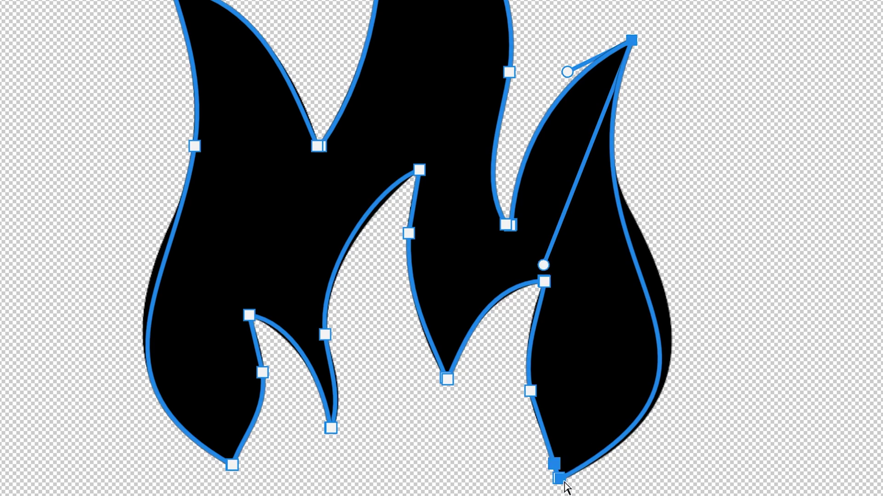
click(563, 482)
drag(786, 358, 808, 321)
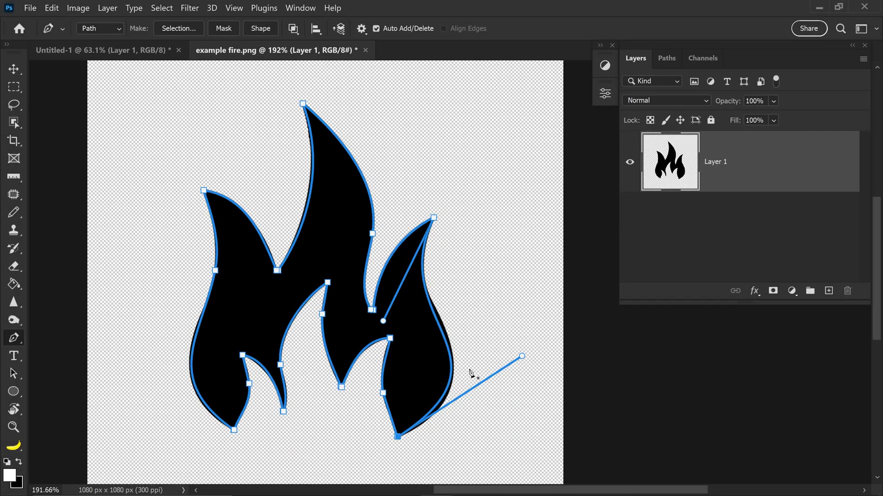
click(436, 317)
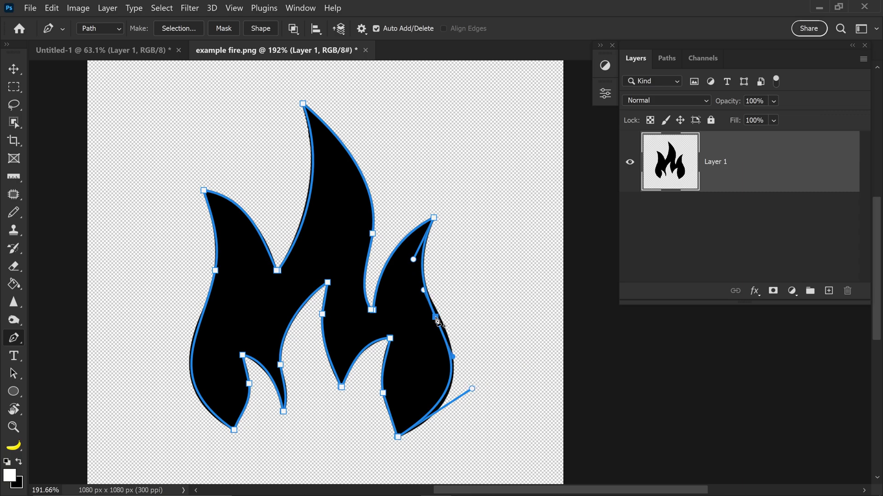
drag(436, 316, 437, 316)
drag(456, 358, 455, 352)
drag(473, 390, 467, 394)
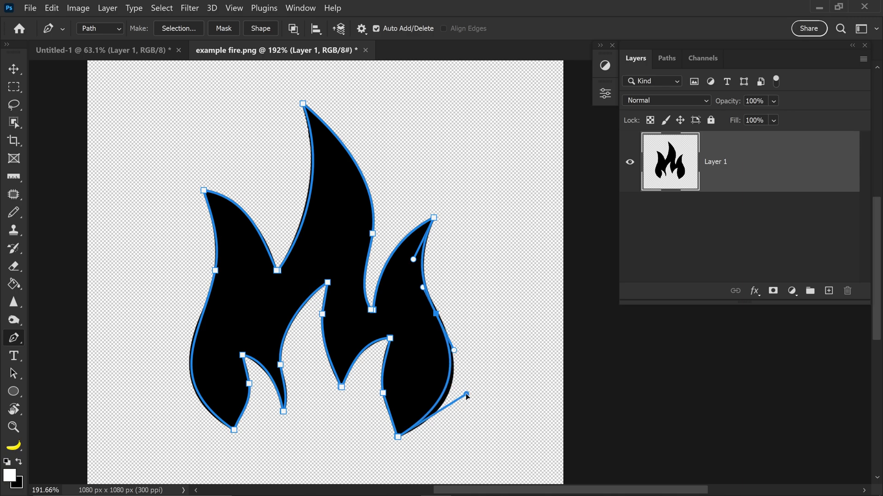
scroll(473, 295, down, 2)
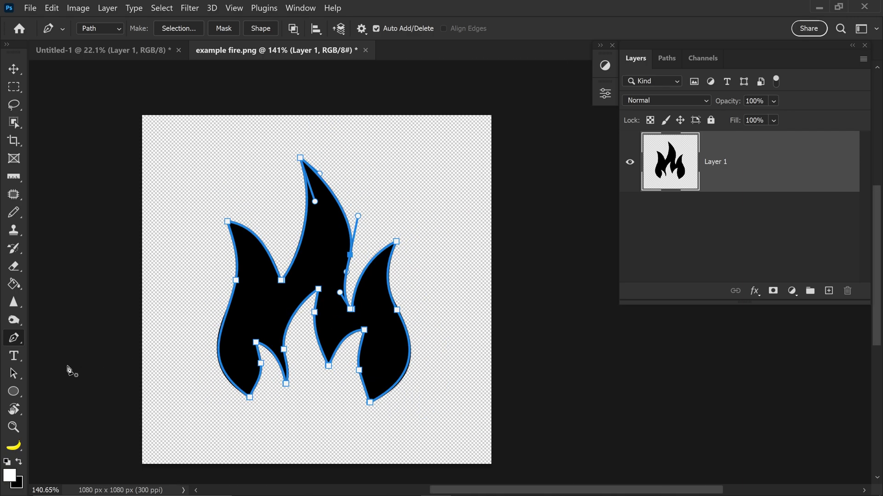
Step: Create a vector mask on Layer 1 from the traced flame path, then reselect Layer 1
click(15, 376)
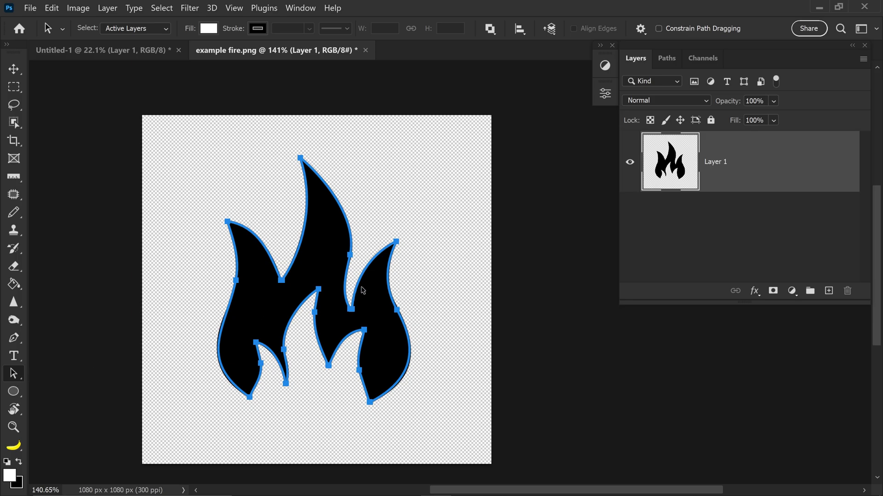
right_click(365, 273)
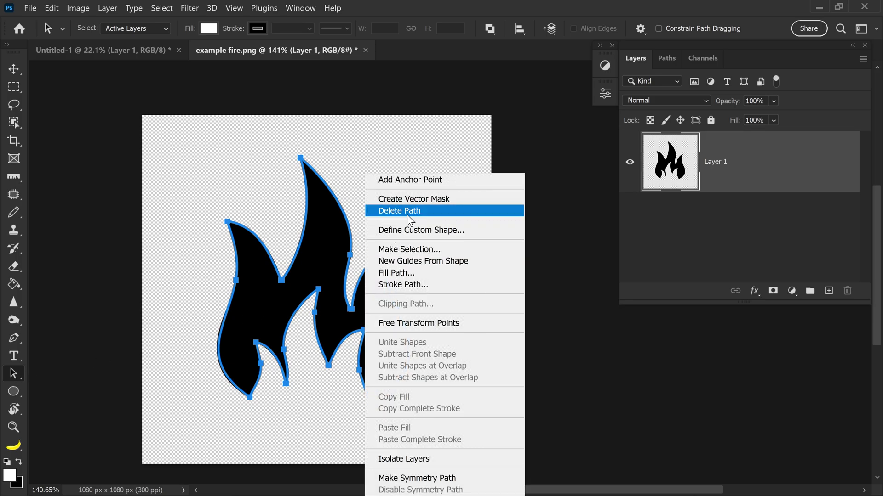
click(414, 200)
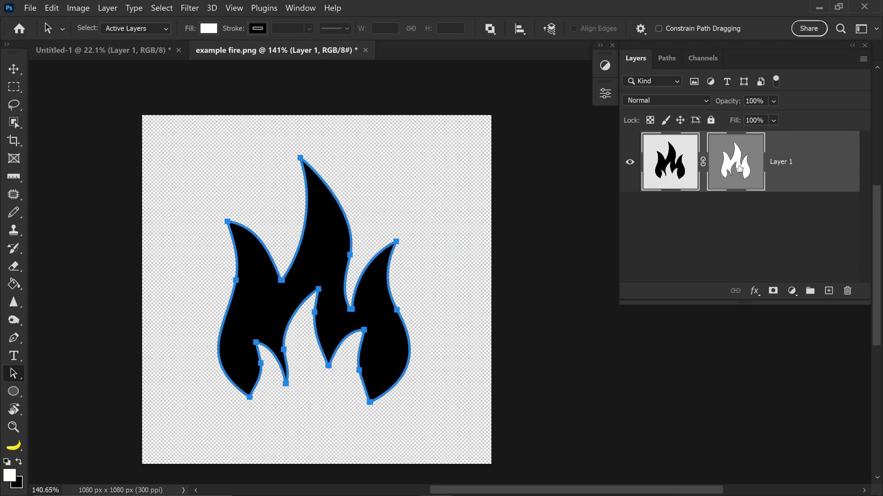
click(18, 71)
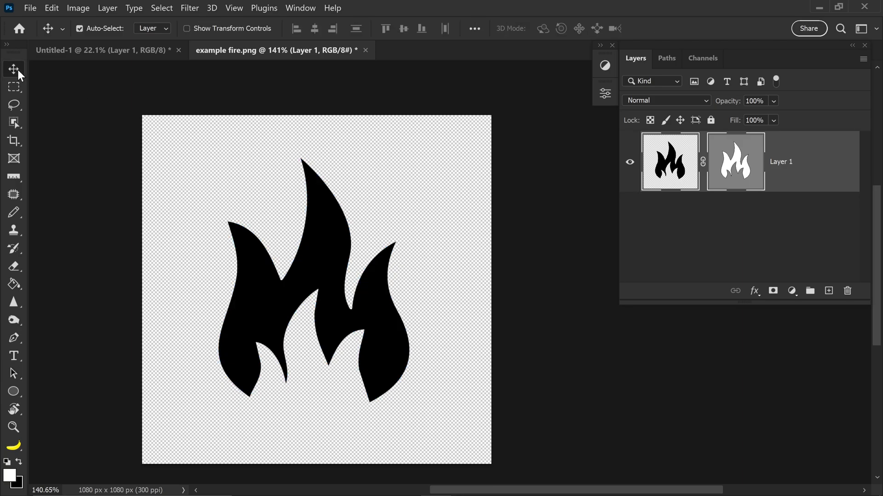
click(639, 222)
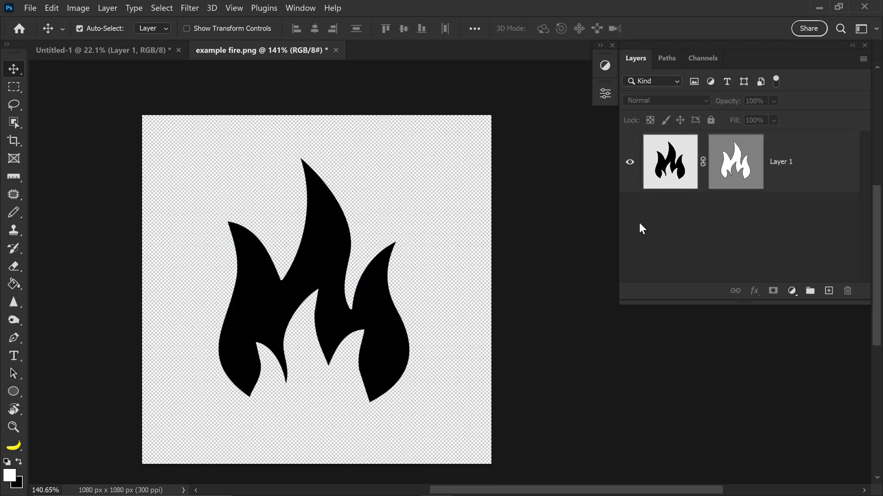
click(664, 160)
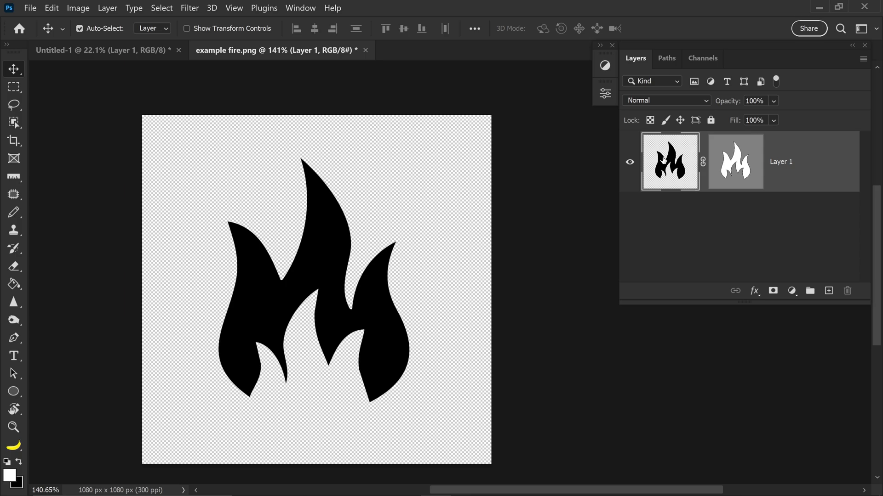
Step: Trial-scale the masked flame to about 337% and commit the transform
key(ctrl+t)
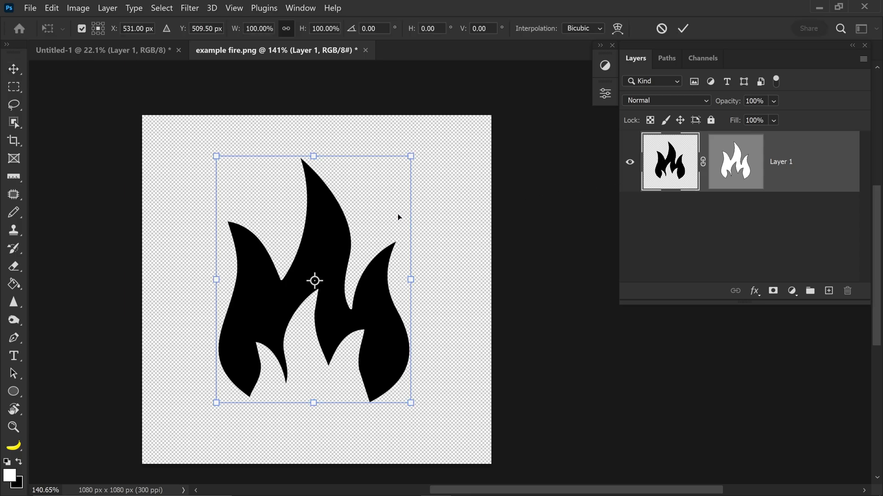
drag(398, 217, 287, 376)
drag(318, 324, 323, 363)
drag(356, 280, 495, 181)
drag(359, 260, 332, 325)
drag(428, 228, 552, 133)
drag(325, 214, 428, 274)
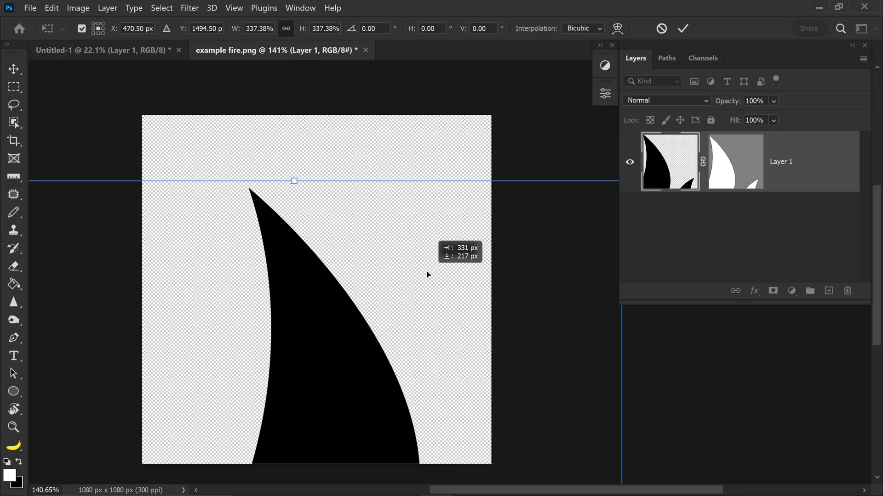
key(Return)
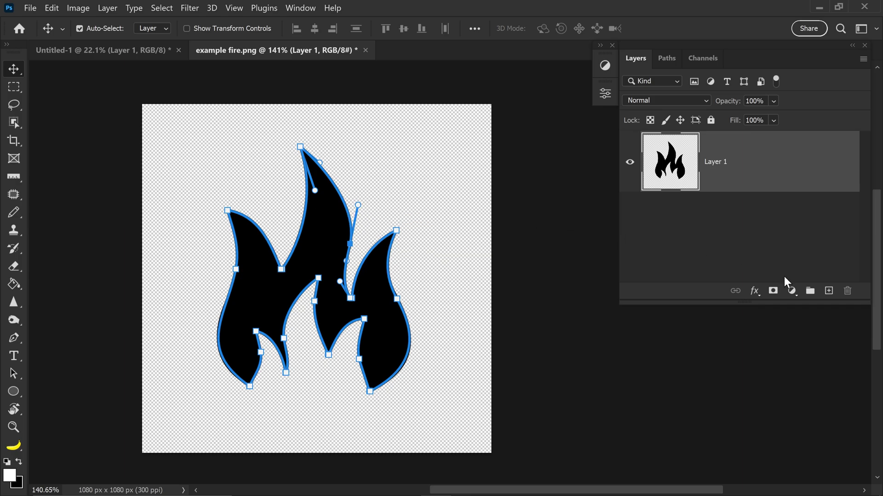
Step: Add a black (000000) Solid Color fill layer shaped by the flame path and hide Layer 1
click(791, 290)
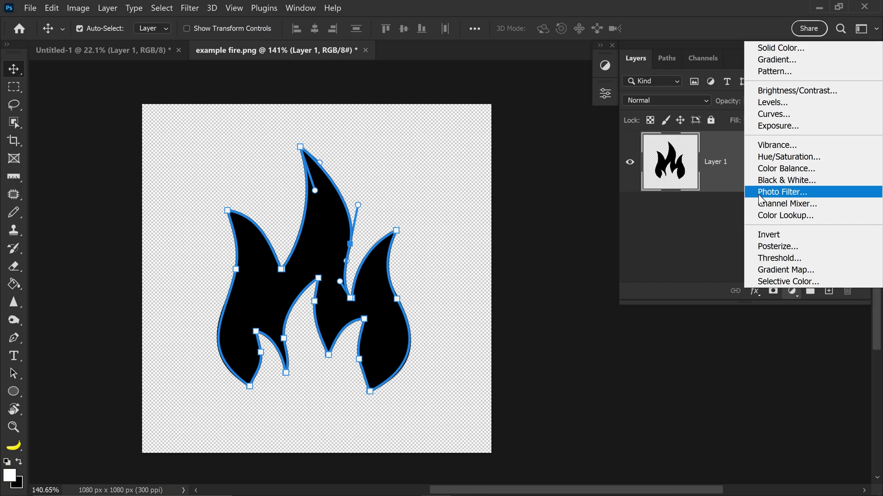
click(787, 48)
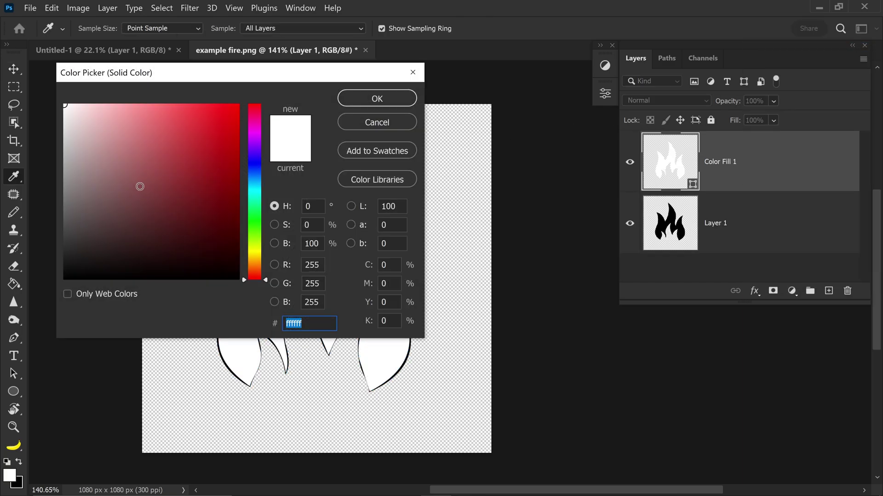
drag(140, 186, 65, 279)
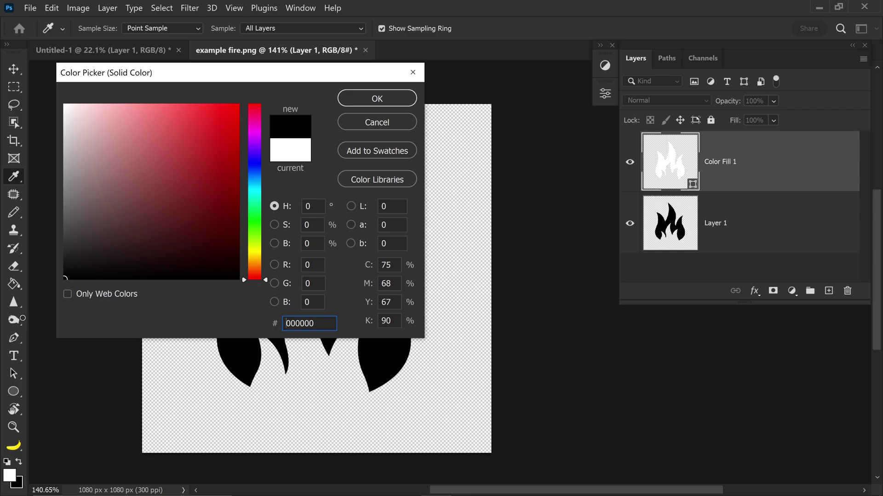
click(373, 102)
click(630, 224)
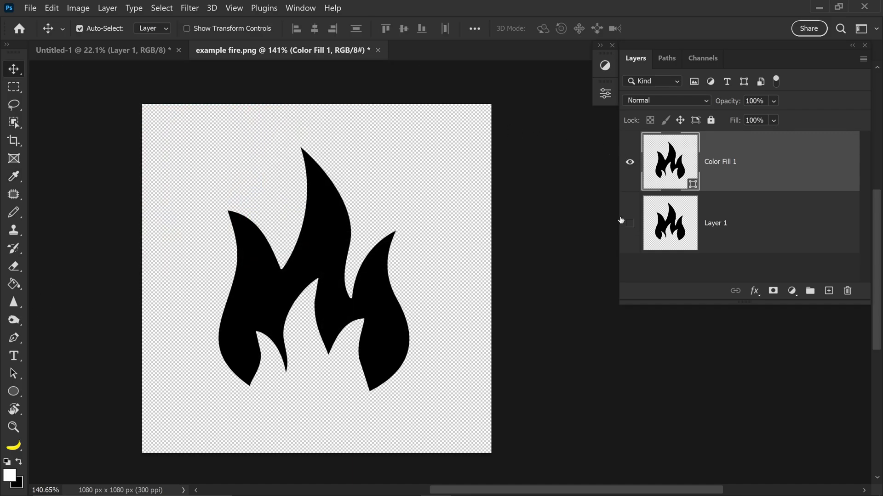
Step: Scale Color Fill 1 to about 345% and reposition it so one flame tongue fills the canvas
key(ctrl+t)
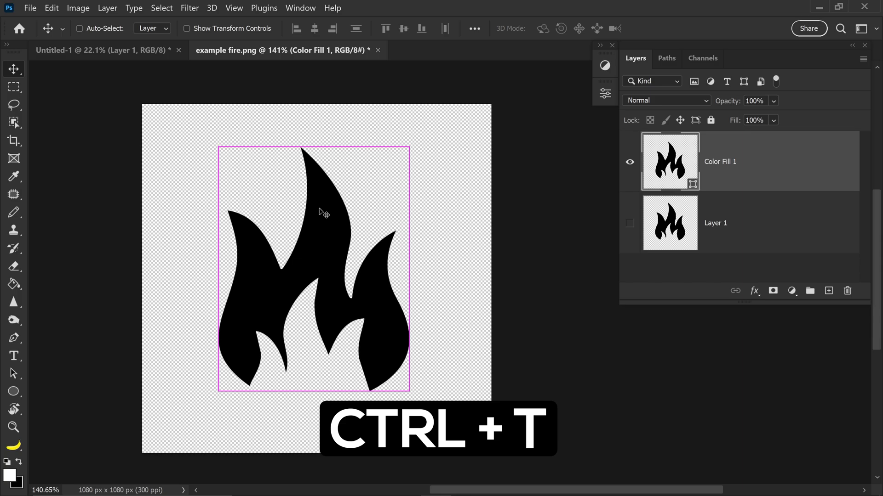
drag(415, 146, 309, 366)
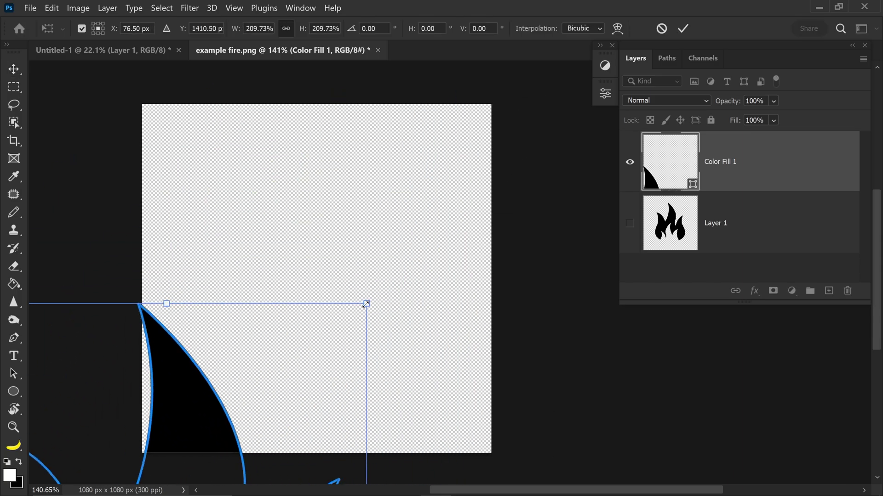
drag(366, 305, 425, 238)
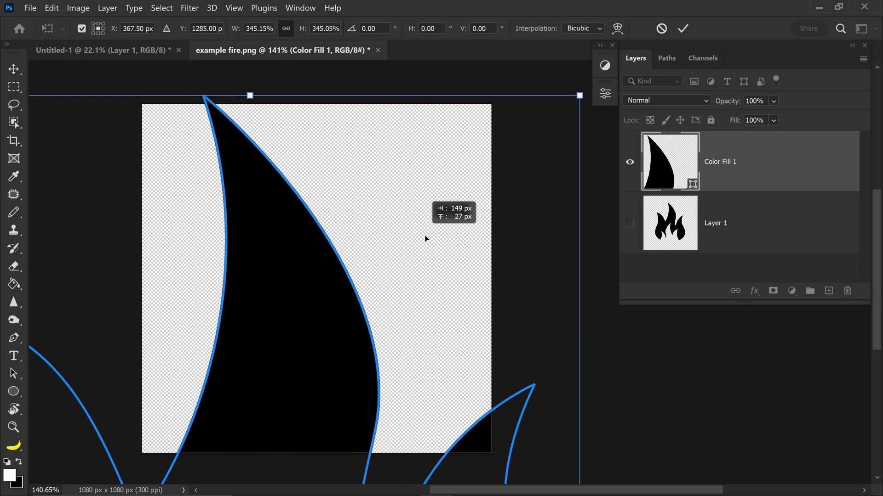
drag(259, 245, 299, 269)
key(Return)
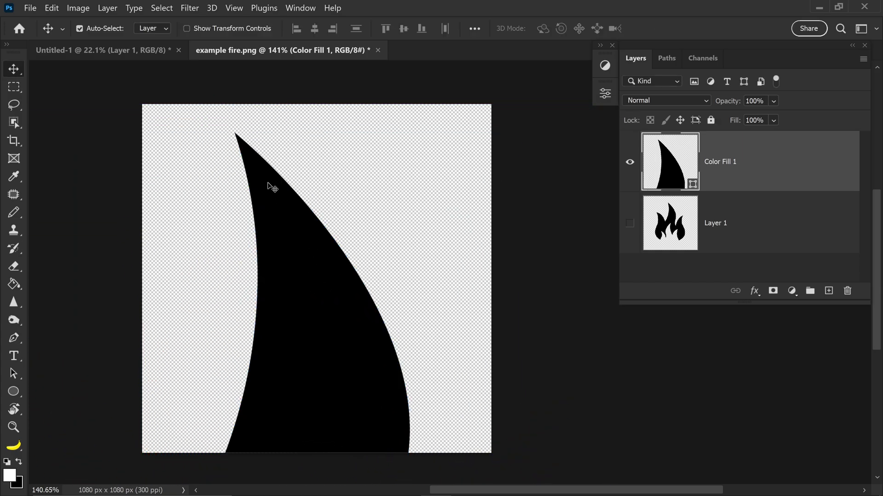